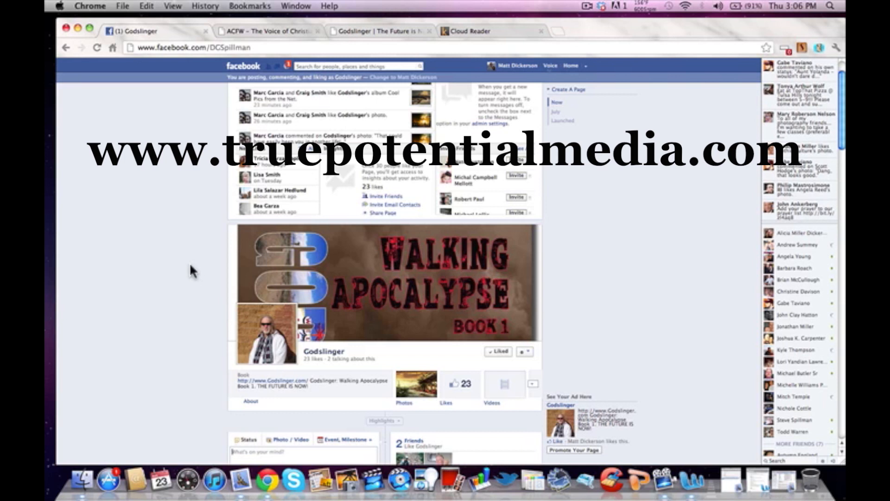
Step: Start creating a new event from the posting options on the Godslinger page
scroll(189, 263, "down", 3)
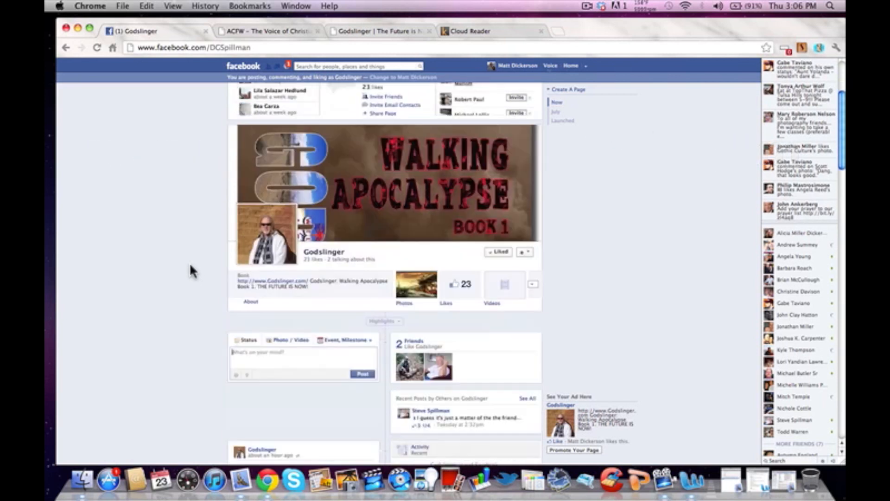
scroll(190, 267, "down", 1)
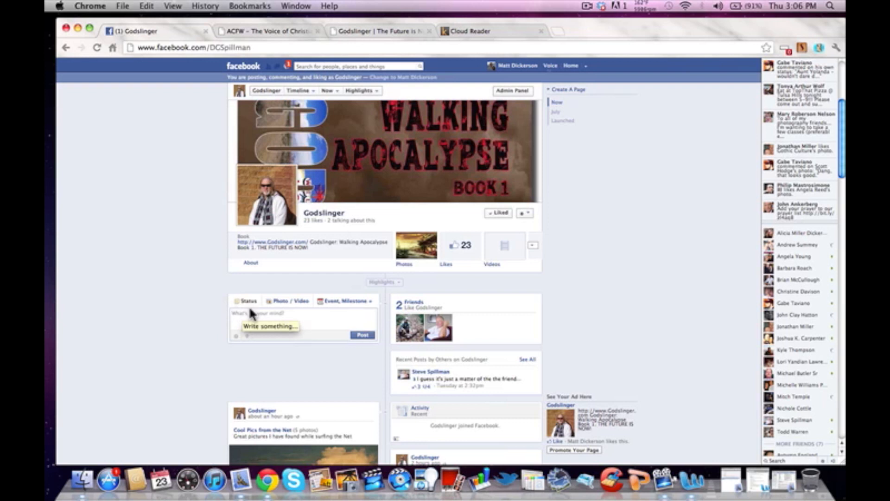
left_click(342, 303)
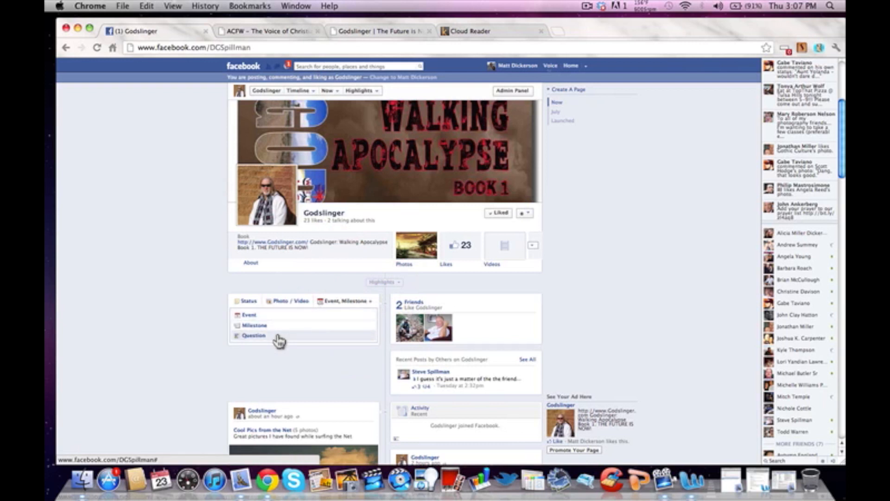
left_click(254, 317)
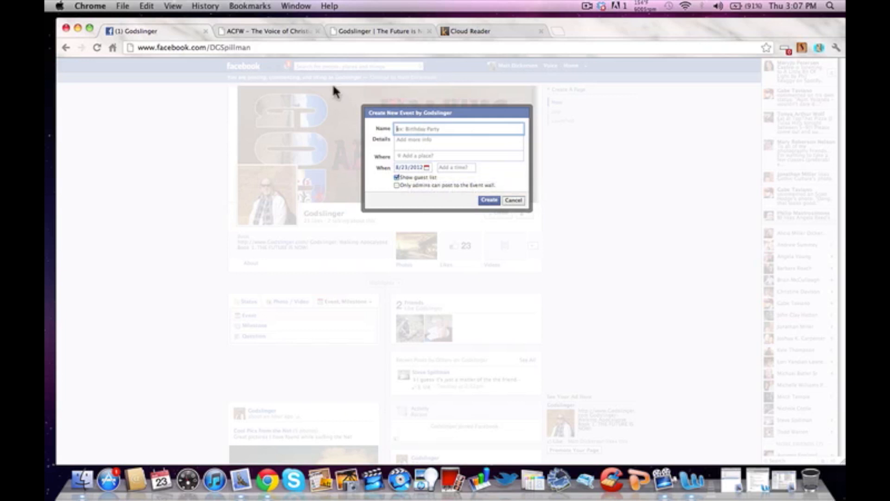
Step: Consult the ACFW annual conference page and name the new Facebook event "American Christian Fiction Writers Conference"
left_click(261, 32)
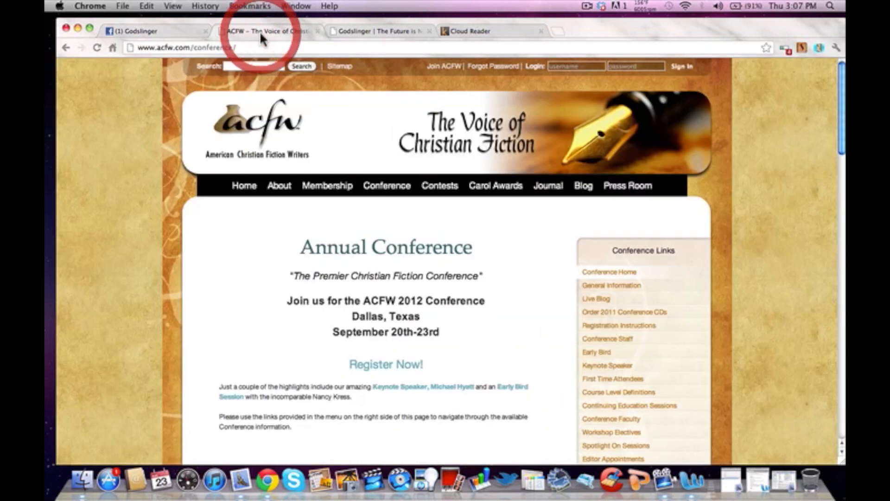
scroll(352, 238, "down", 5)
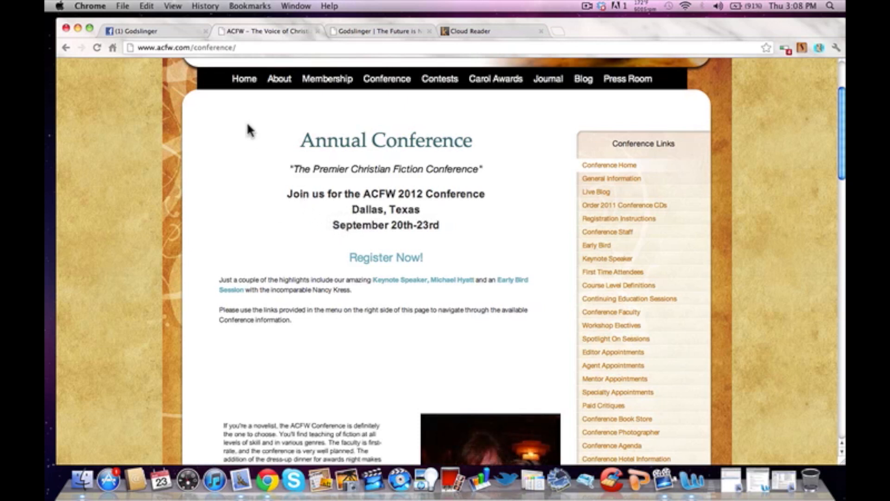
left_click(155, 28)
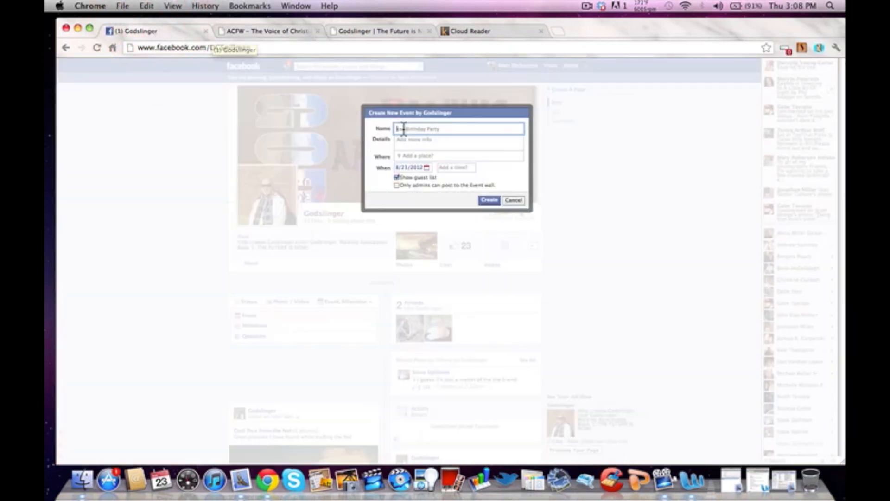
type("American ")
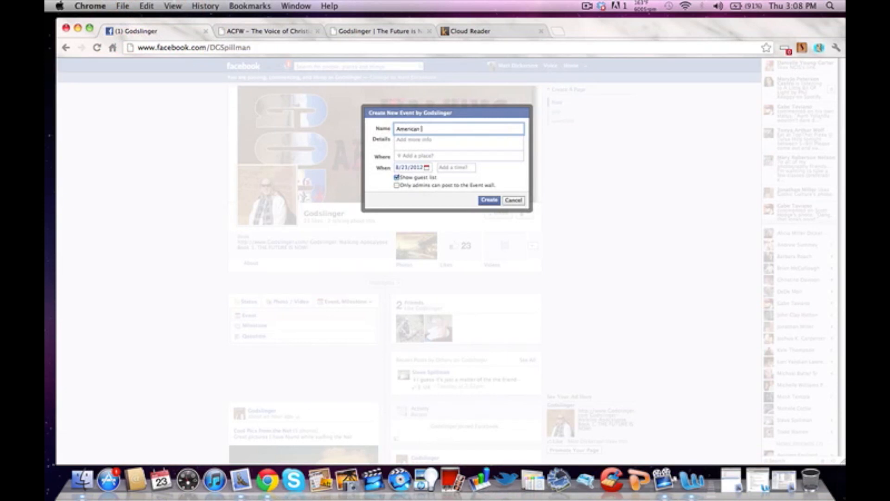
type("Christia")
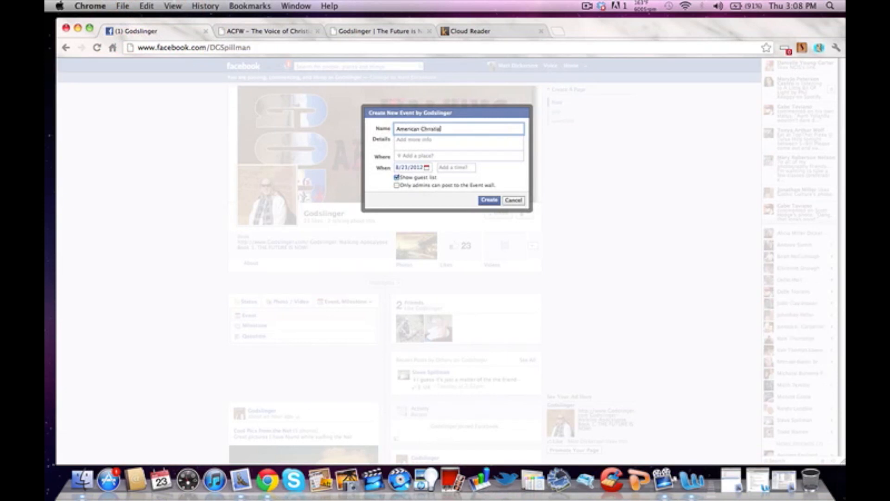
type("n Fiction Writers Conference")
Step: Copy the tagline "The Premier Christian Fiction Conference" from the ACFW conference page into the event's details
left_click(414, 138)
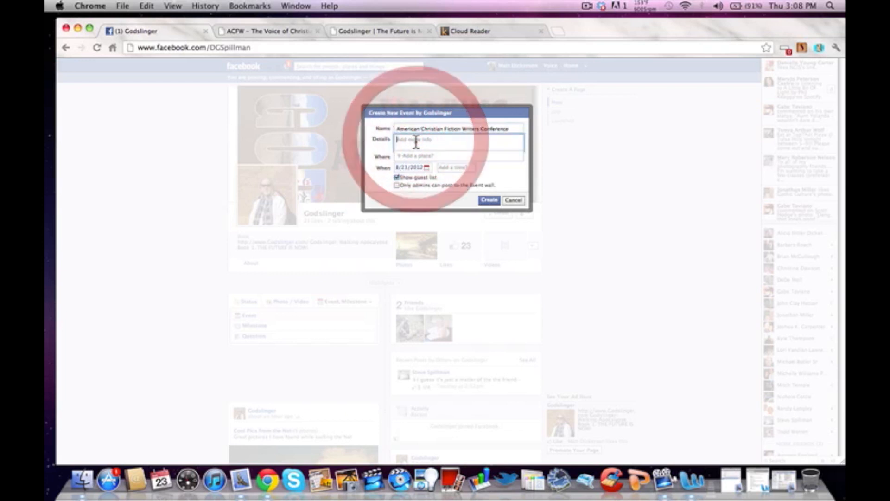
left_click(263, 30)
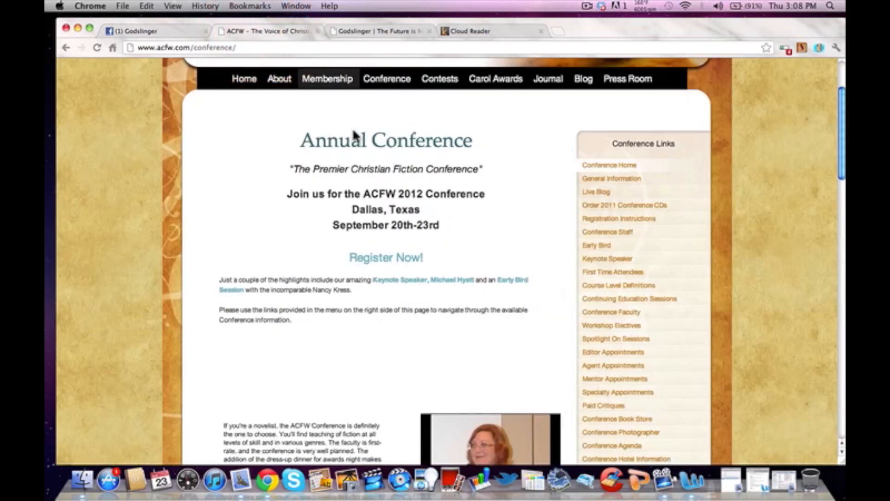
left_click_drag(291, 170, 485, 169)
key("super+c")
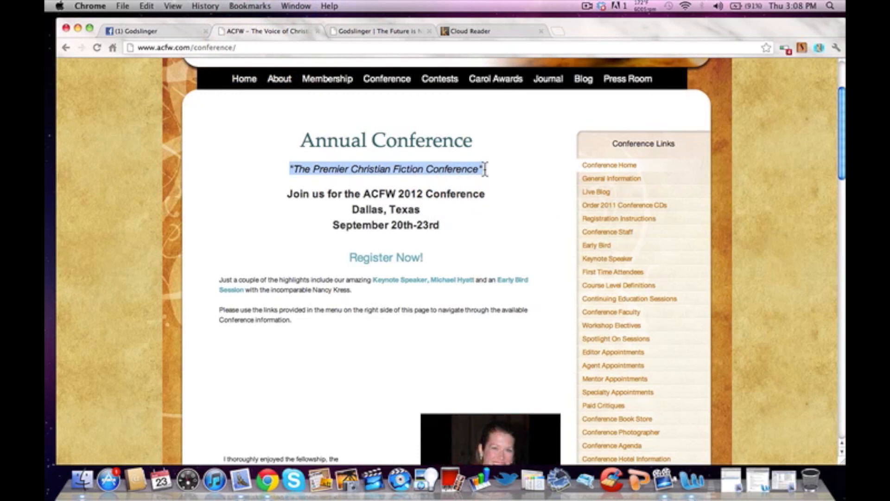
left_click(167, 32)
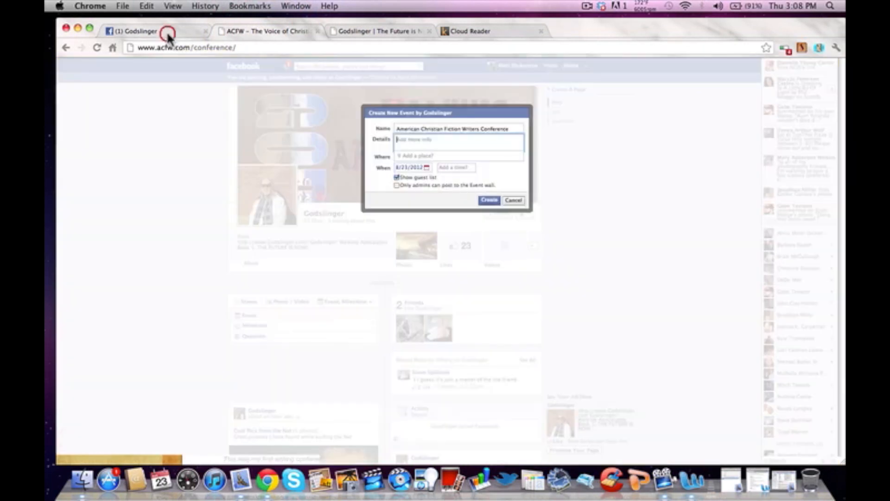
left_click(437, 145)
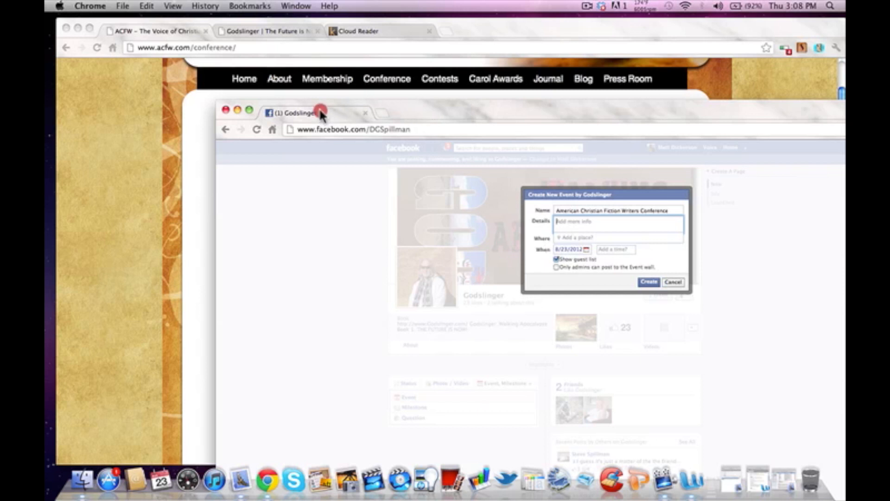
left_click_drag(315, 110, 169, 30)
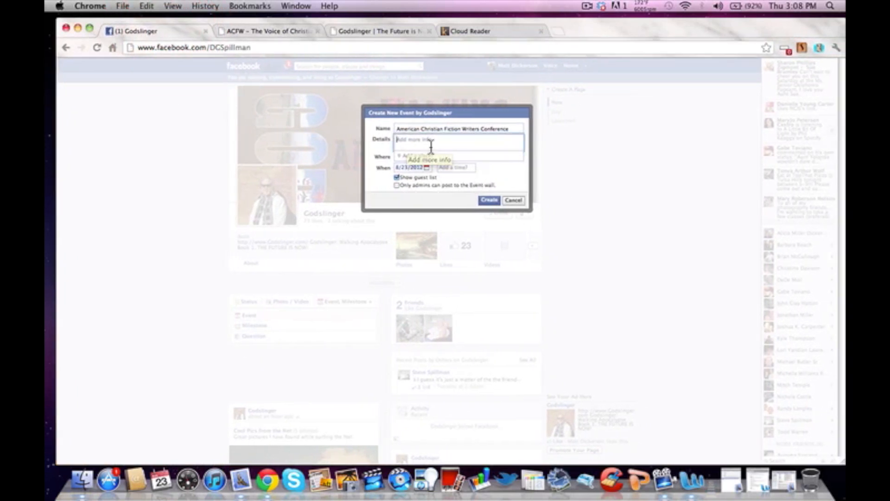
key("super+v")
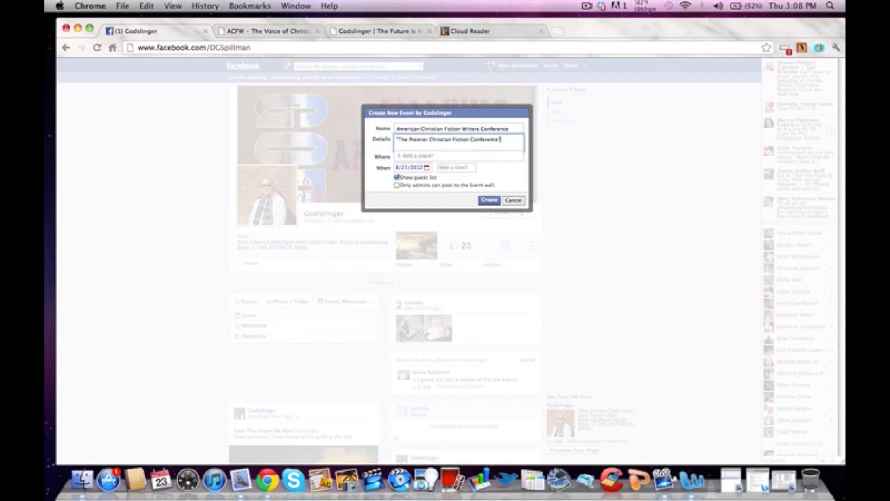
Step: Add "I will be attending" before the quote and "in Dallas this year. Would love to connect with attendees and any fans in the Dallas area." after it
left_click(397, 139)
type("I will be attending")
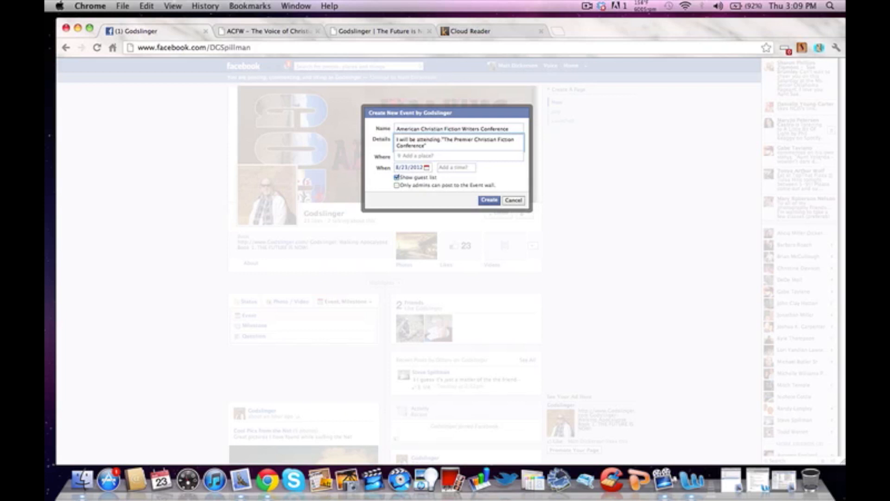
left_click(433, 145)
type("in Dallas this year.  Would love to connect")
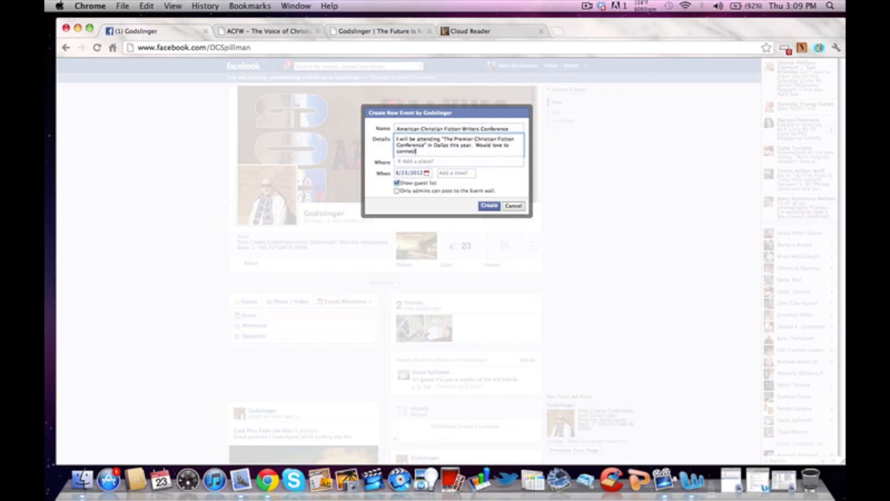
type(" with attendees and ")
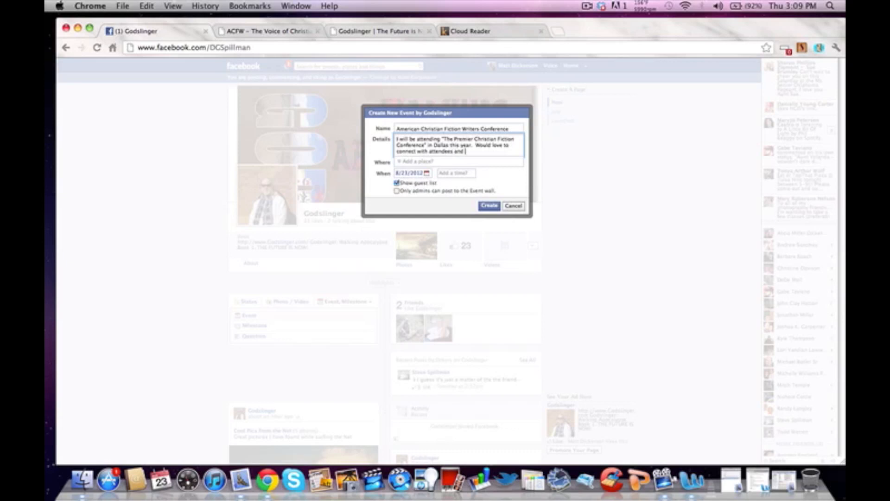
type("any fans in the Dallas area.")
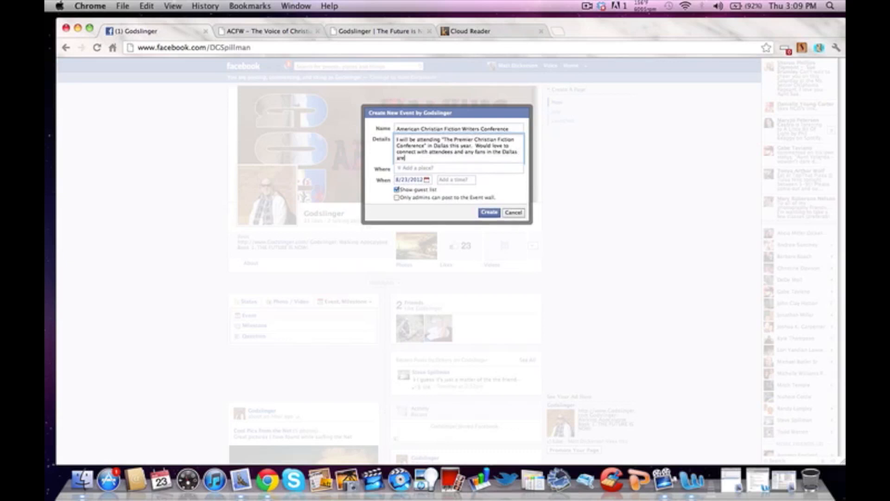
Step: Look through the General Information page of the ACFW conference site for the event's venue
left_click(446, 168)
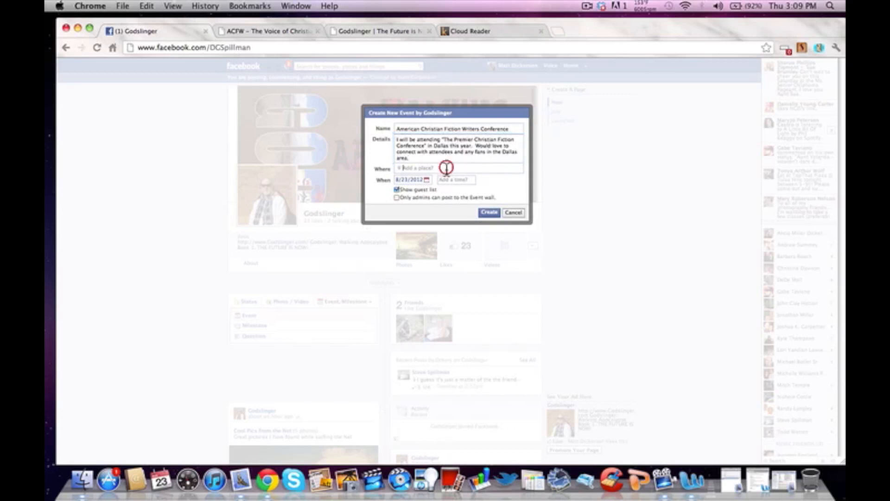
left_click(251, 30)
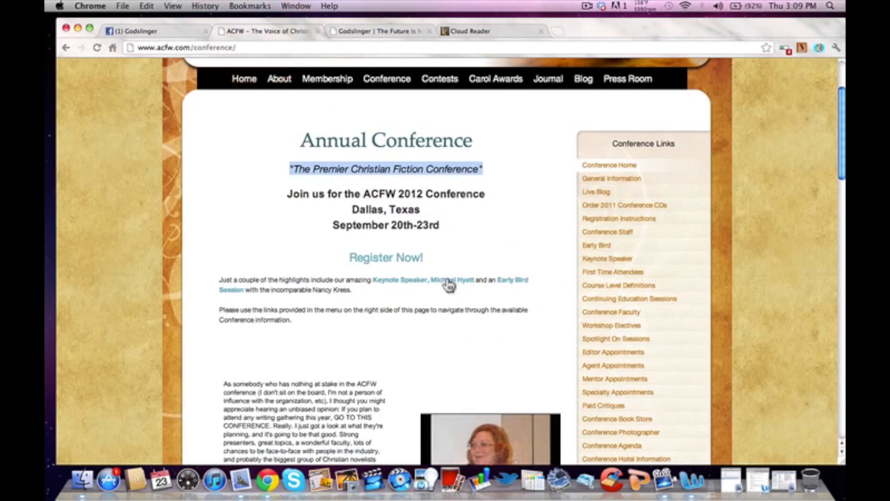
left_click(587, 178)
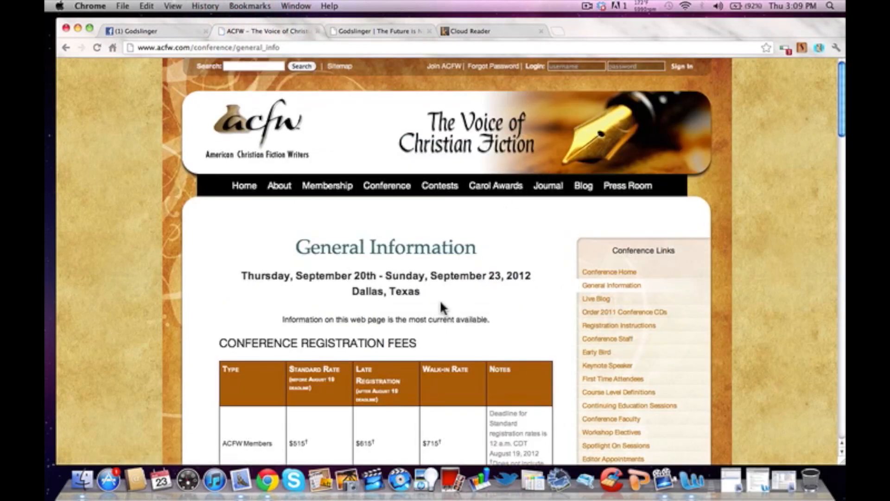
scroll(440, 302, "down", 15)
scroll(441, 306, "down", 20)
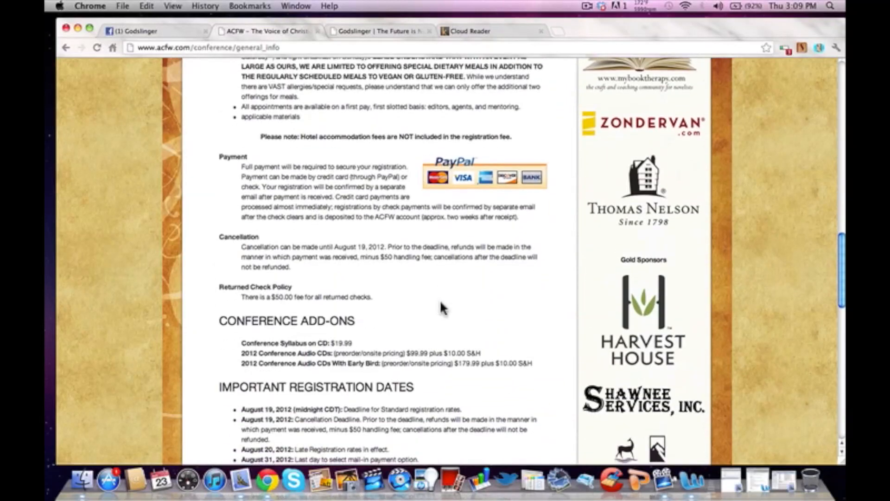
scroll(440, 307, "down", 3)
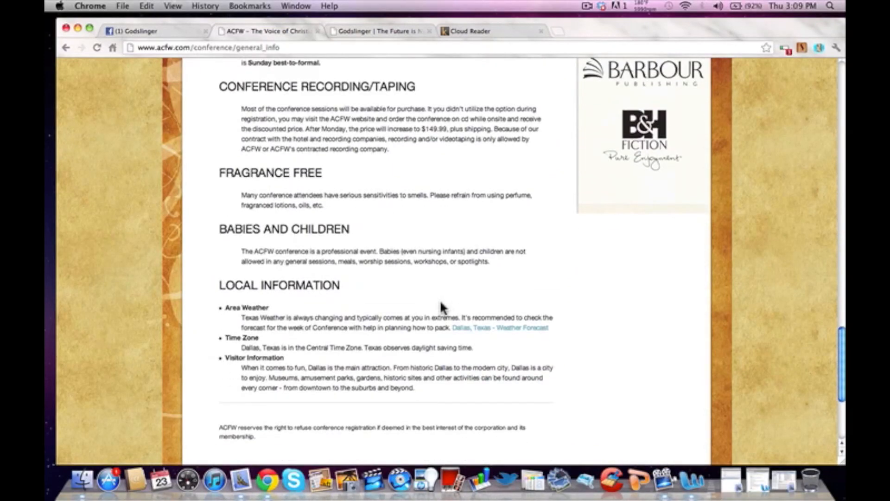
scroll(440, 306, "down", 8)
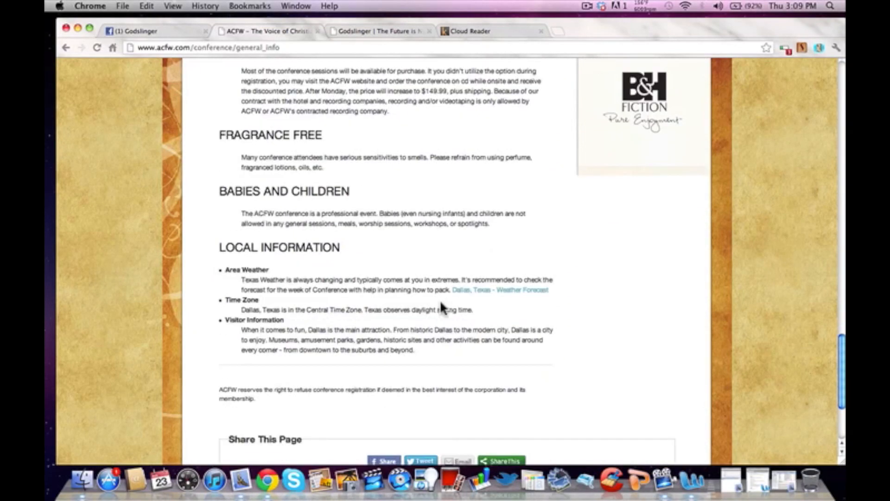
scroll(440, 306, "up", 9)
scroll(440, 307, "up", 6)
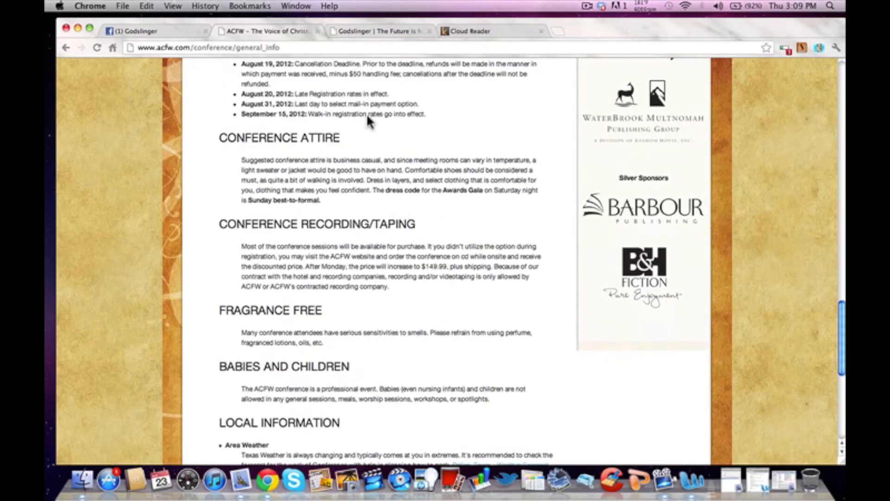
Step: Return to the Facebook event form, search for "Hyatt Regency Dallas" as the place, and choose Hyatt Regency DFW
left_click(170, 33)
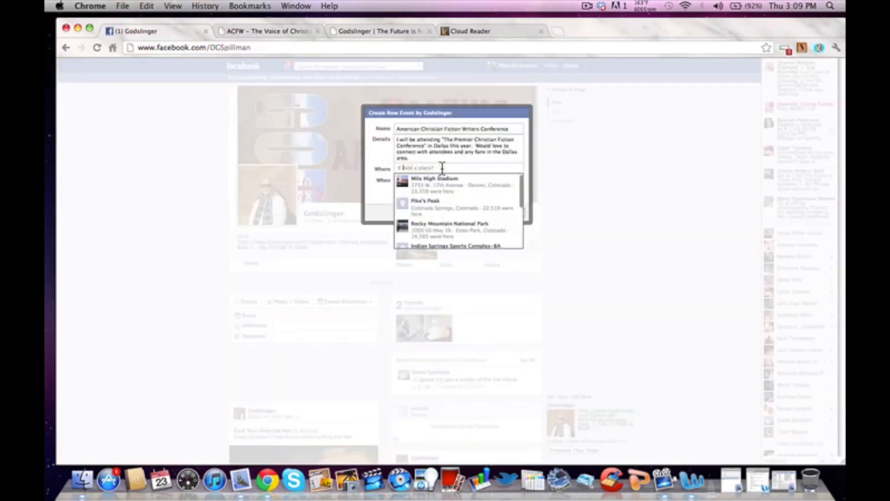
type("Hya")
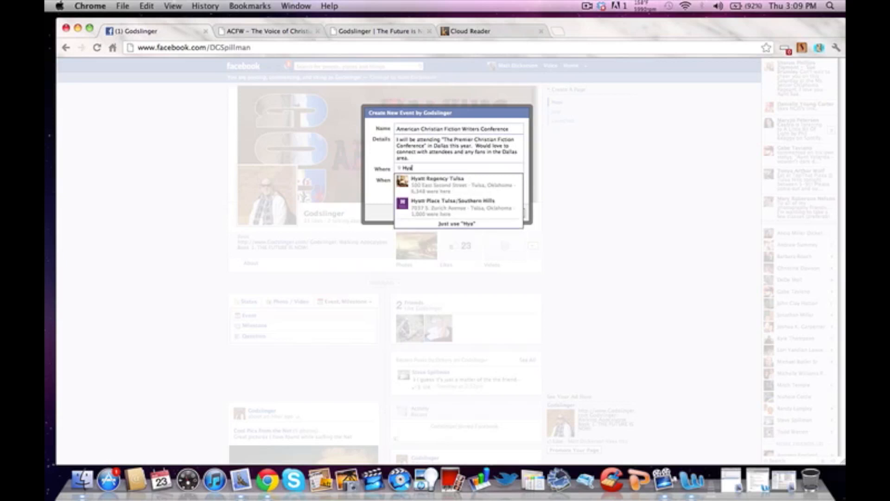
type("tt Regenc")
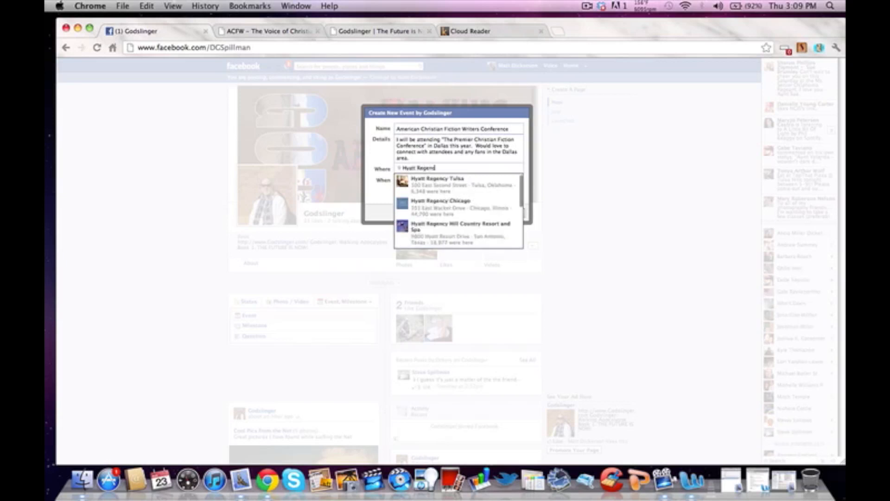
type("y Da")
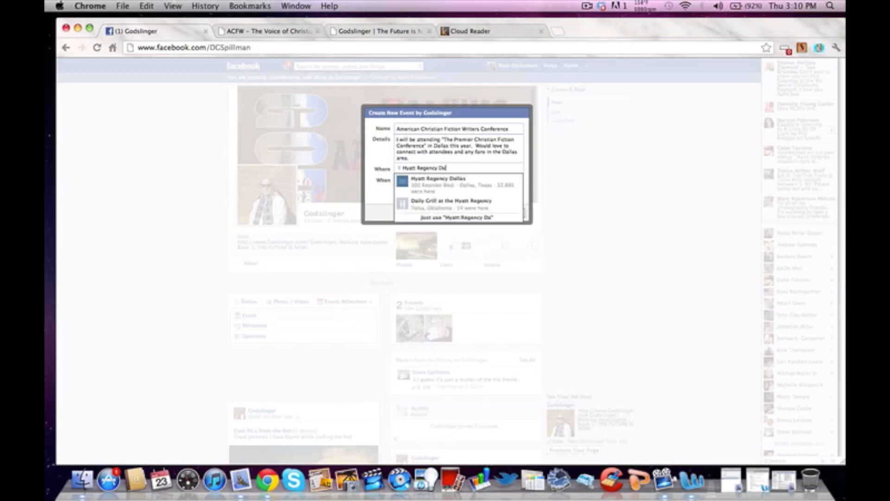
type("llas")
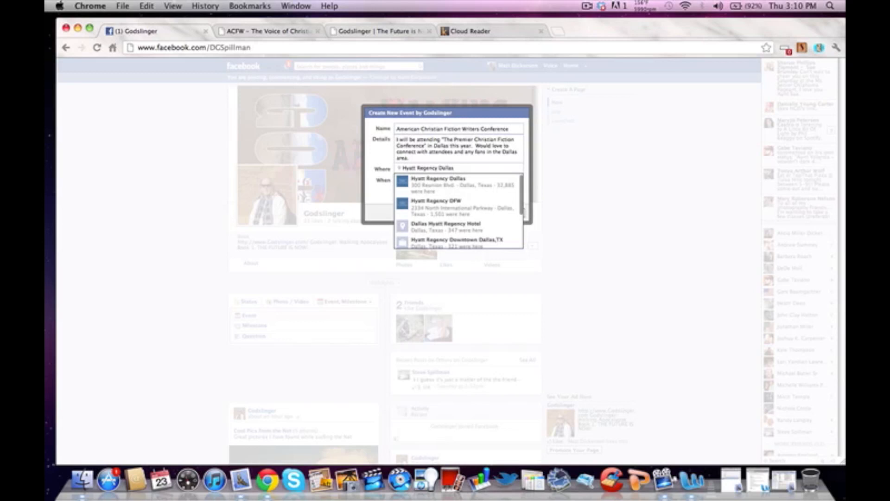
left_click(460, 208)
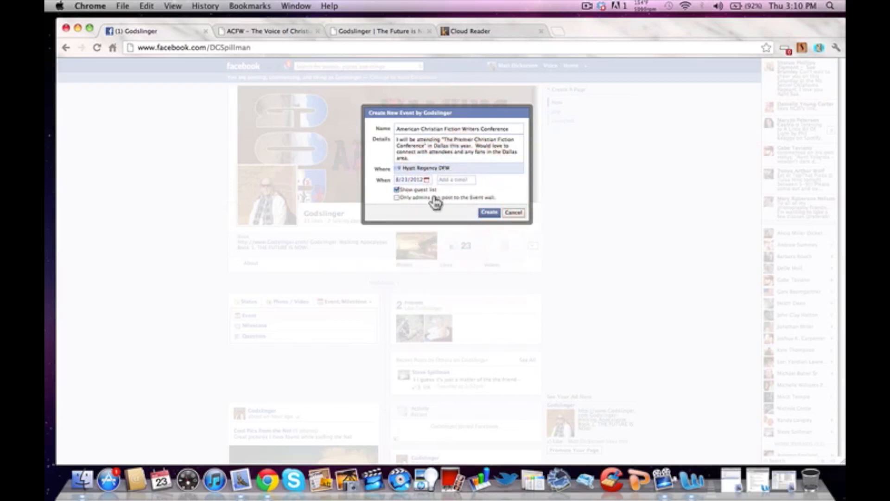
Step: Check the conference dates at the start of the ACFW General Information page
left_click(276, 33)
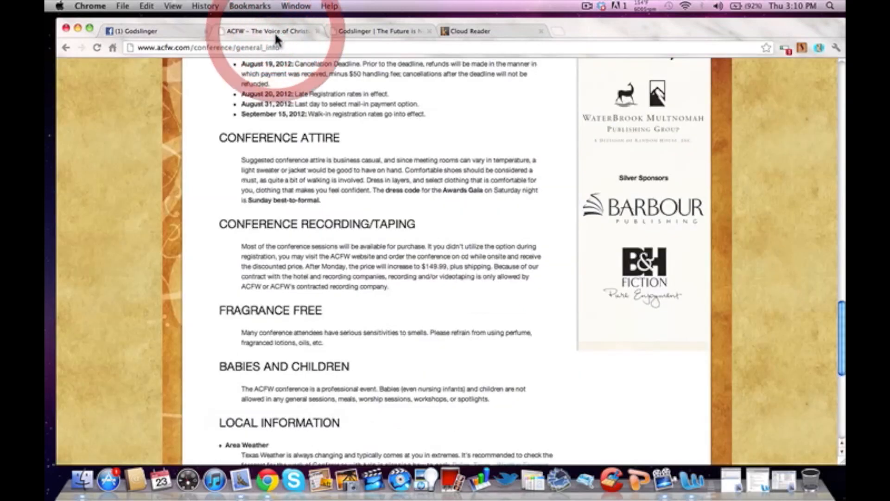
scroll(363, 206, "up", 10)
scroll(363, 207, "up", 10)
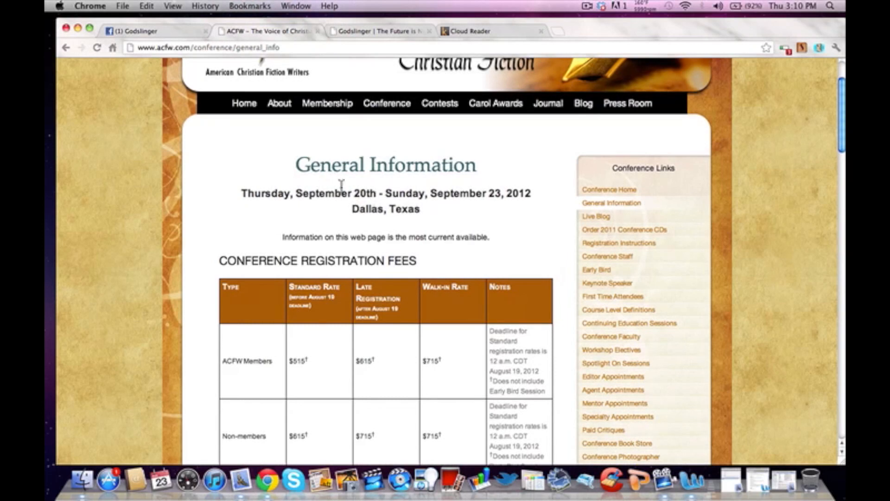
Step: Return to the Facebook event form, set the event date to 9/20/2012, and create the event
left_click(178, 30)
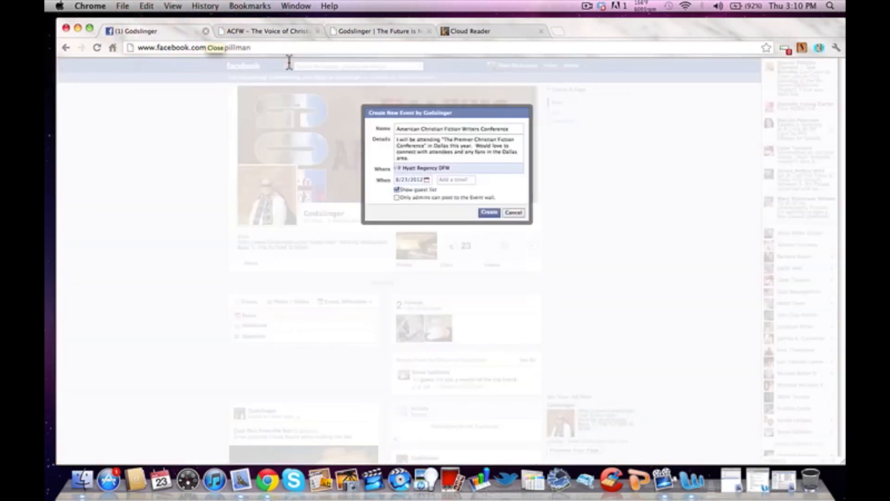
left_click(422, 180)
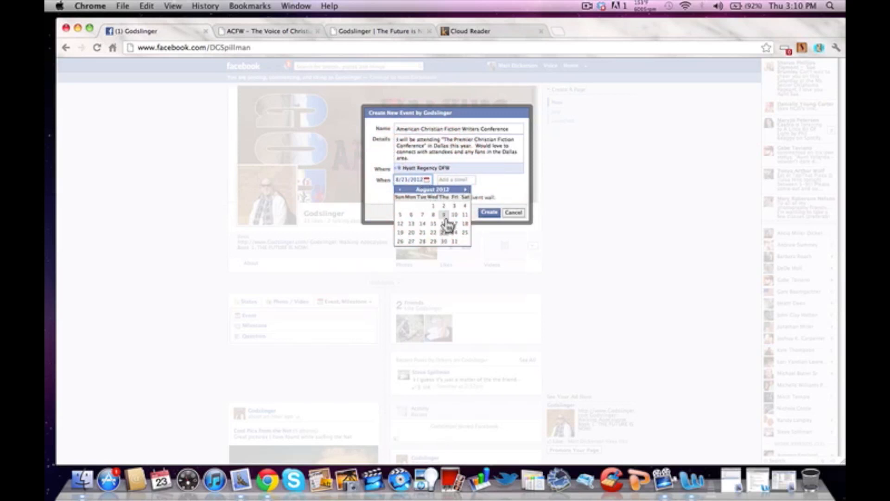
left_click(465, 189)
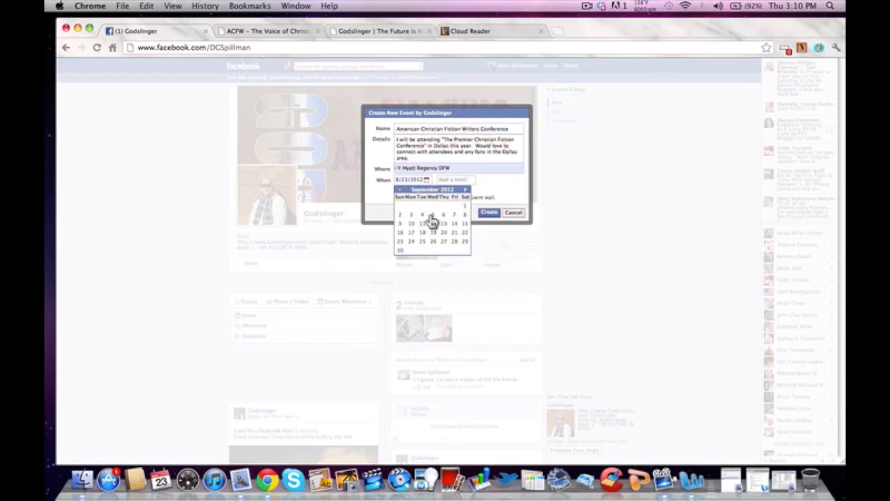
left_click(444, 233)
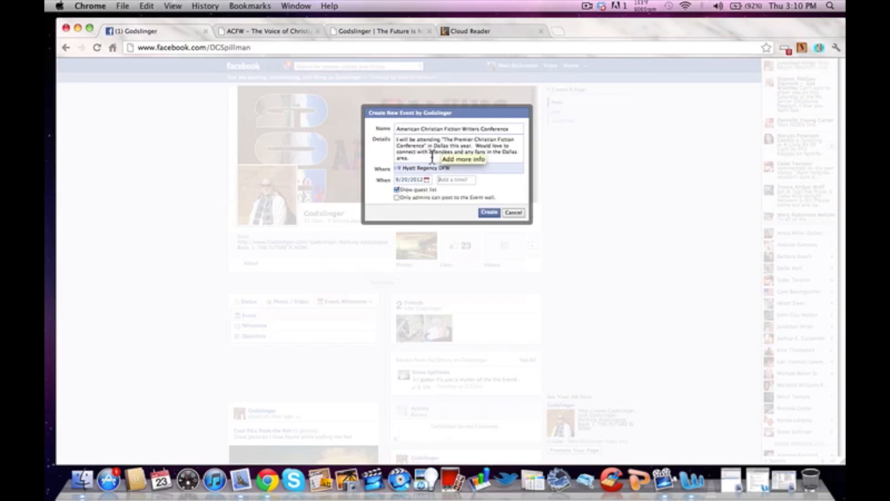
left_click(489, 213)
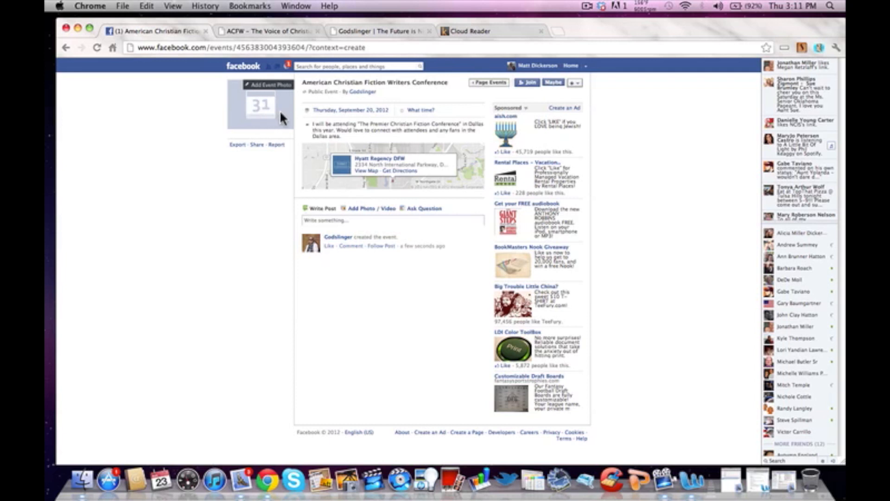
Step: Upload the desktop image "Screen shot 2012-08-23 at 2.46.31 PM" as the event photo and join the event as an attendee
left_click(265, 87)
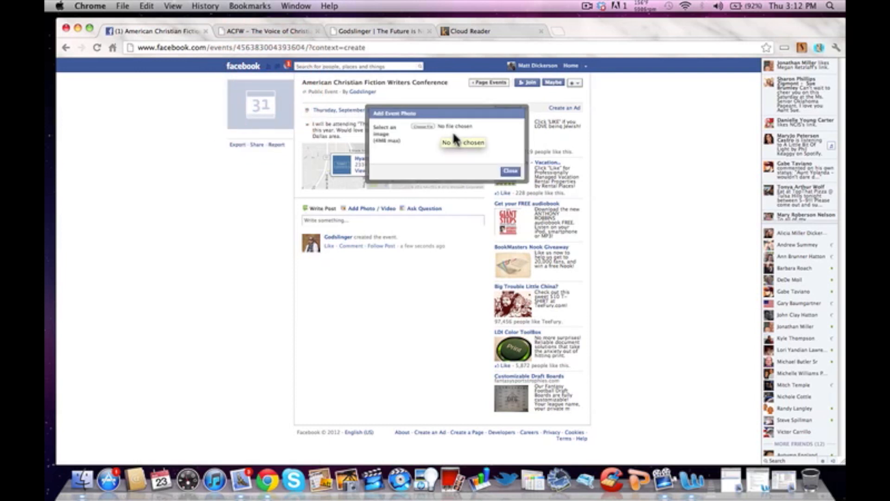
left_click(423, 126)
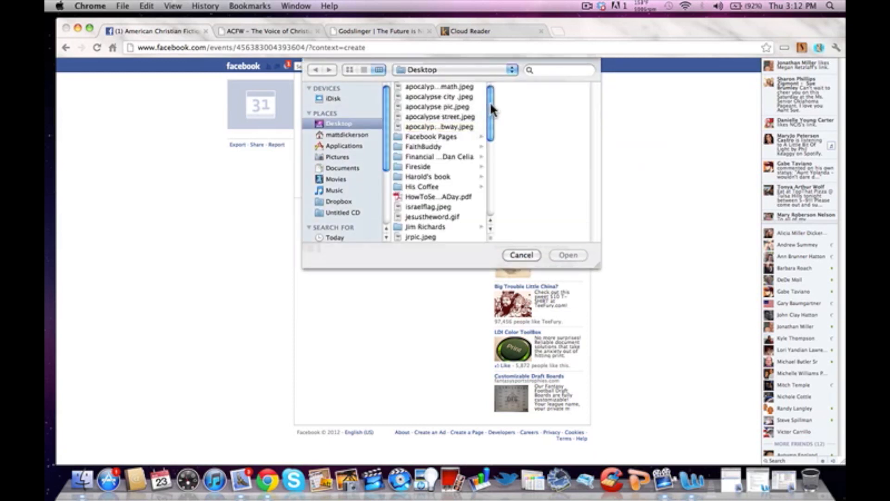
left_click_drag(491, 106, 485, 173)
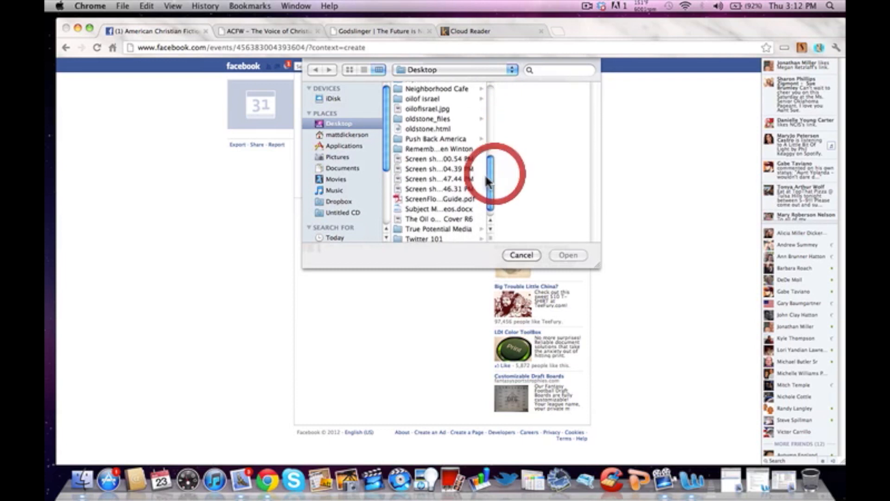
left_click(435, 188)
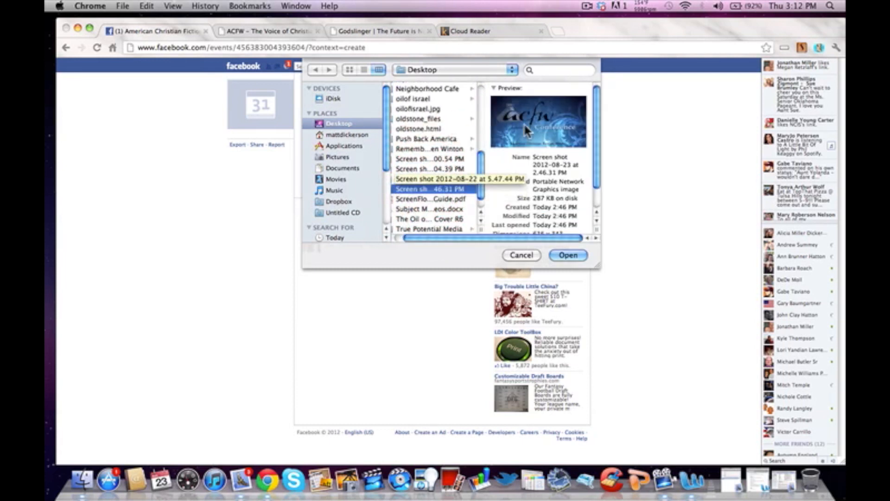
left_click(562, 254)
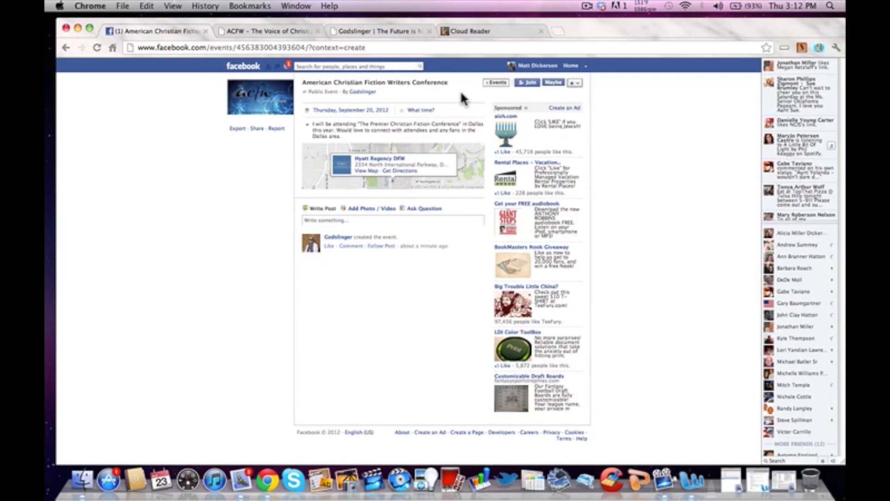
left_click(530, 84)
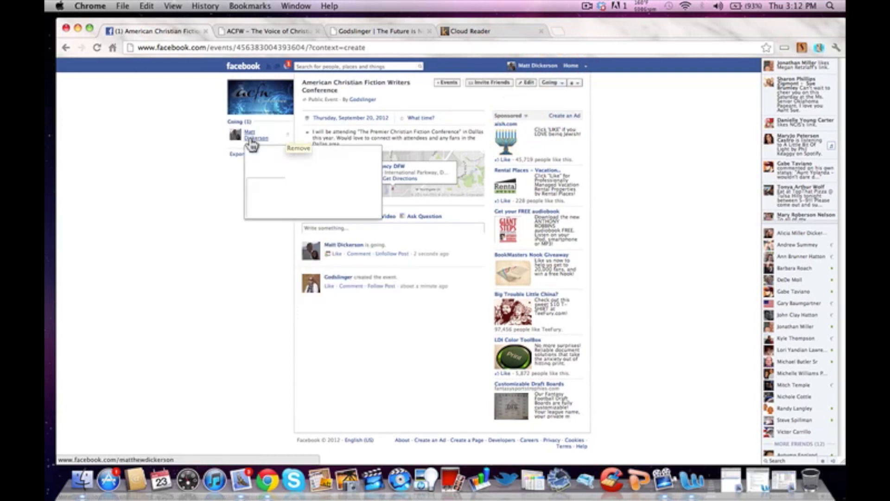
Step: Go to the Godslinger page, find the American Christian Fiction Writers Conference event in its recent activity, and open it
mouse_move(264, 92)
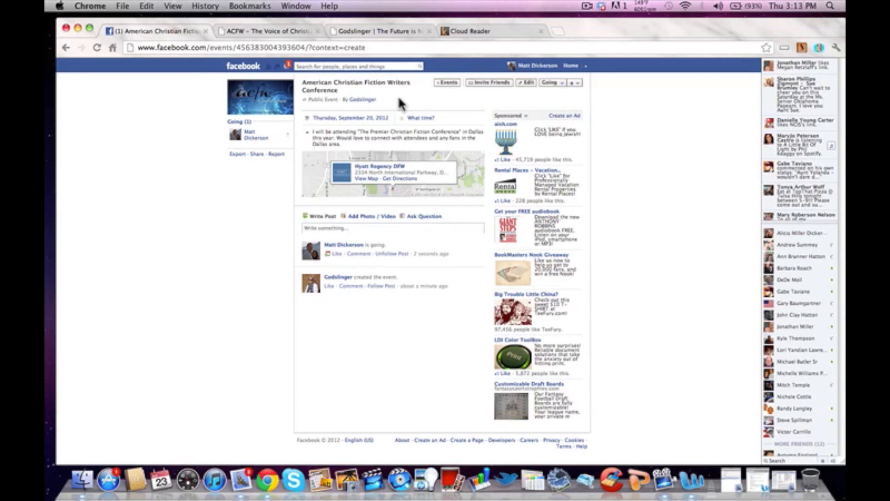
left_click(360, 99)
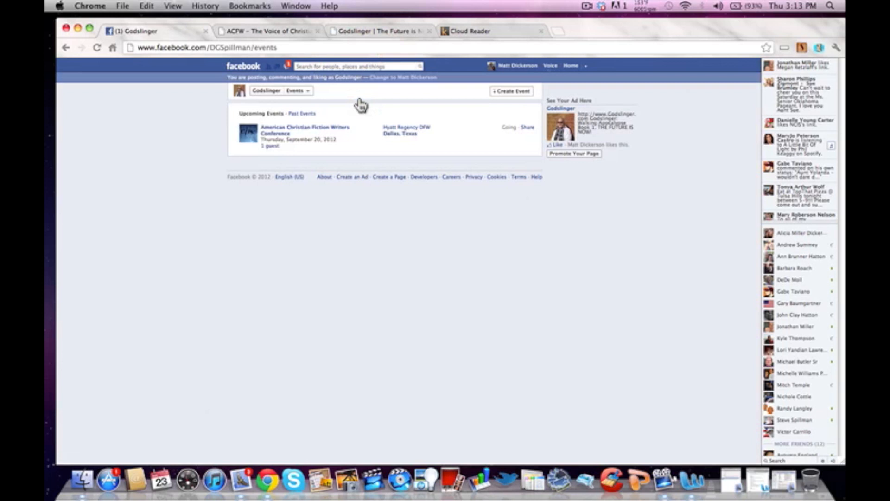
left_click(265, 92)
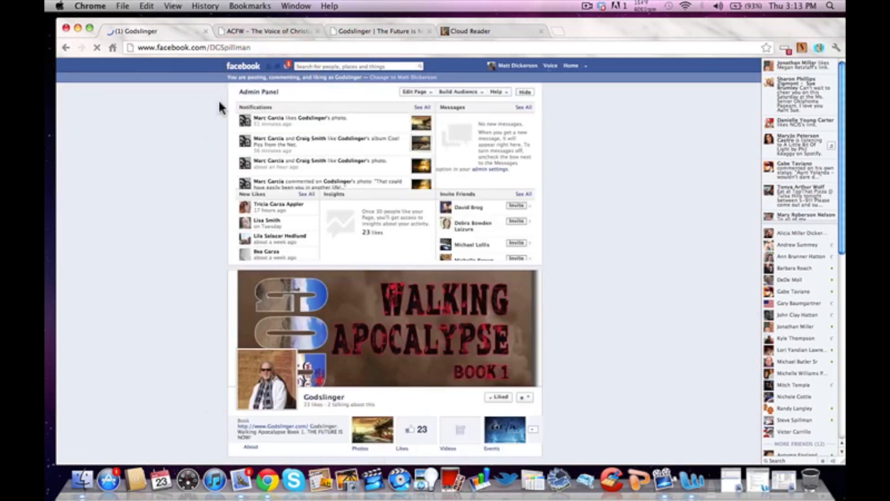
scroll(228, 140, "down", 4)
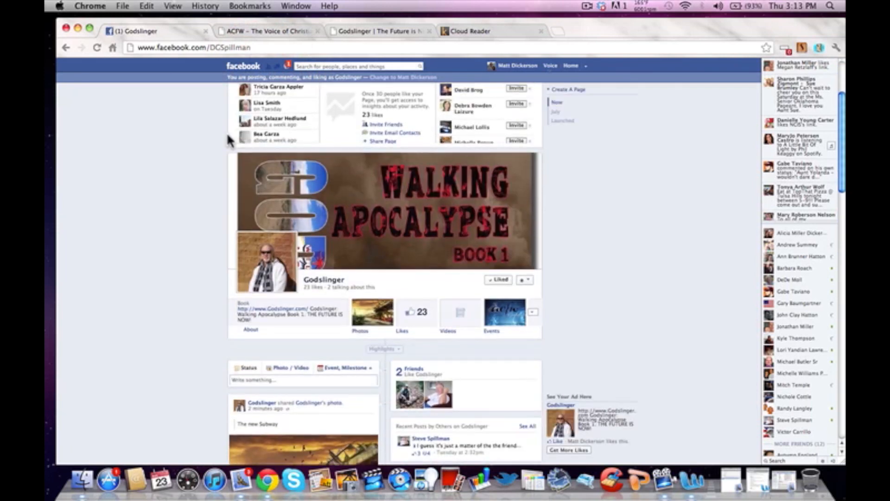
scroll(227, 140, "down", 3)
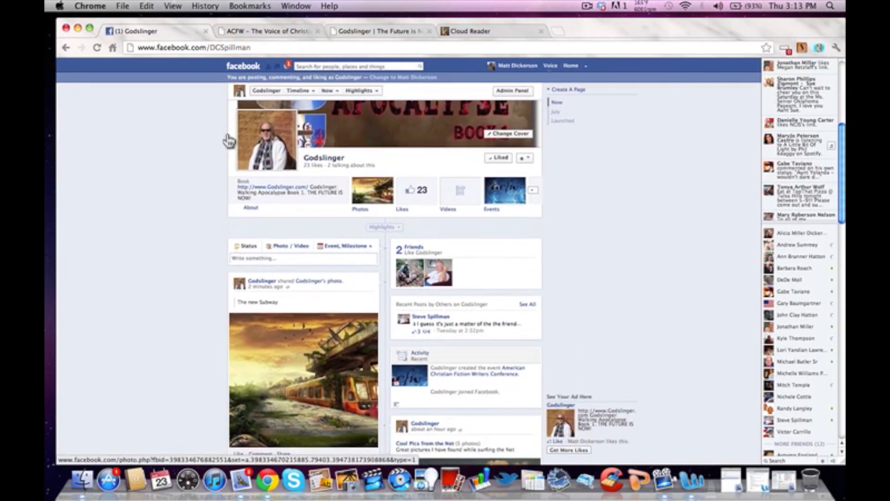
scroll(228, 141, "down", 3)
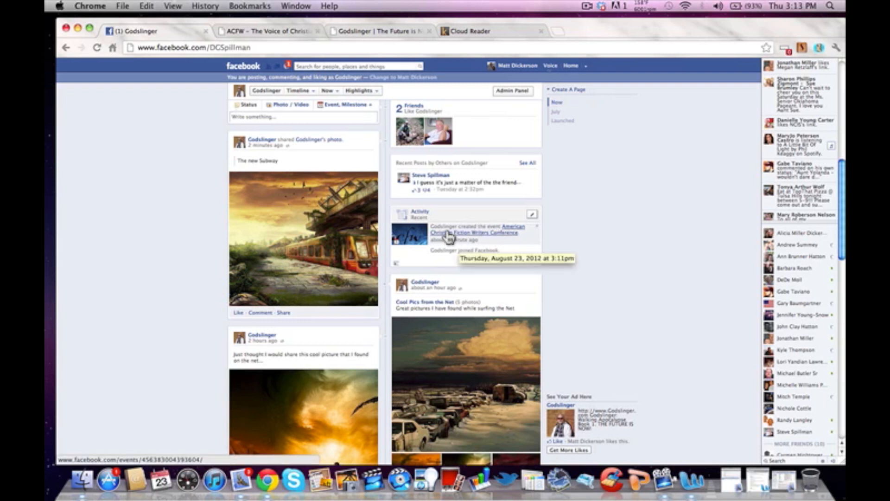
left_click(489, 233)
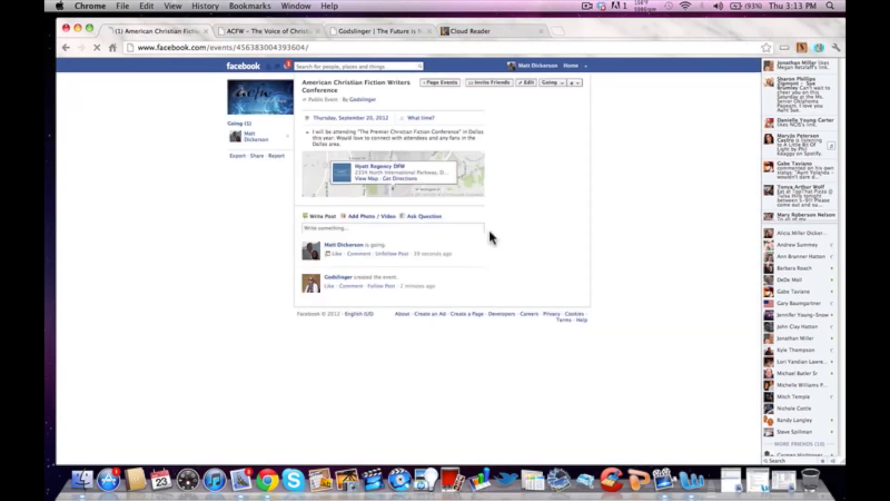